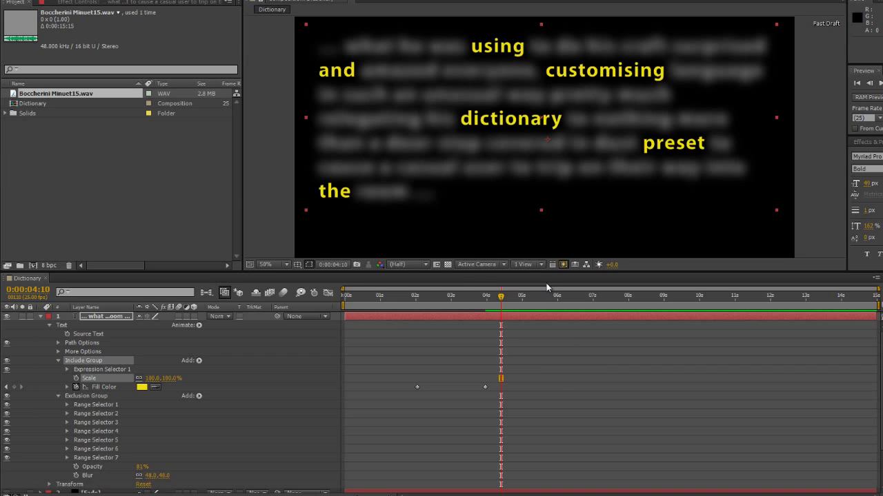
- Collapse the Exclusion and Include animator groups and show the title/action safe margins in the composition view
left_click(58, 396)
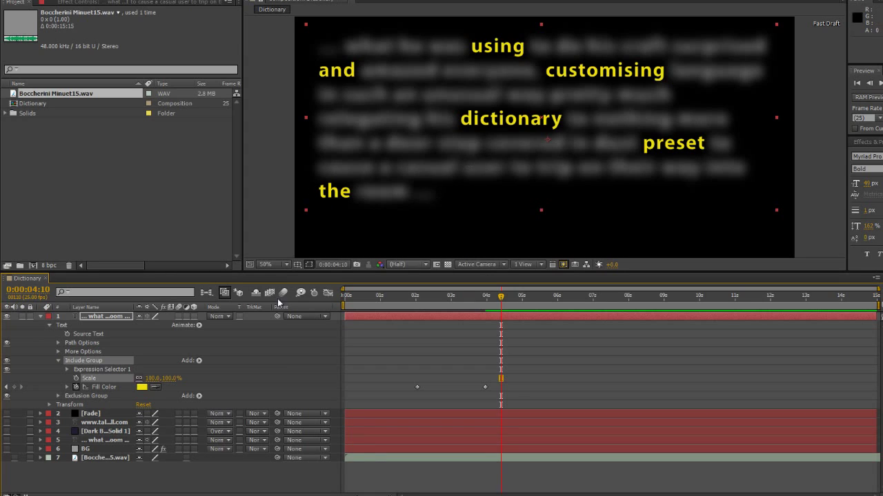
left_click(59, 361)
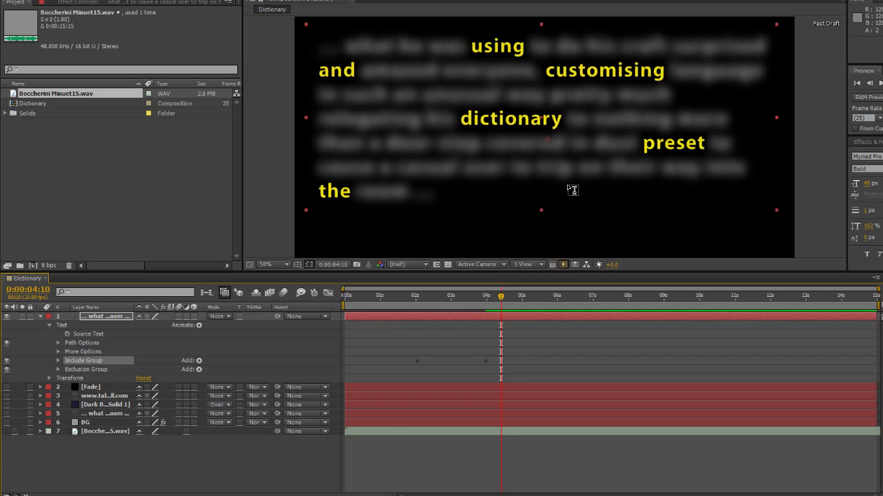
left_click(298, 270)
left_click(316, 282)
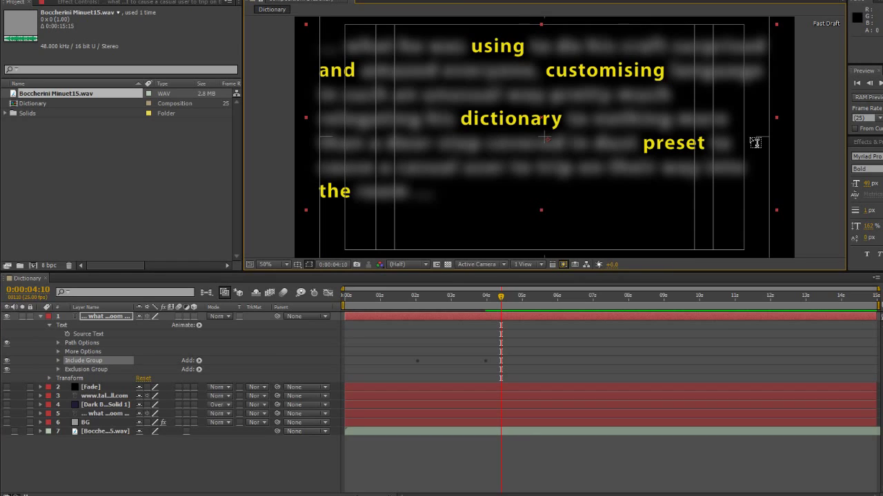
- Show the rulers and place vertical guides on both title-safe side edges and a horizontal guide through the frame's centre
left_click(297, 268)
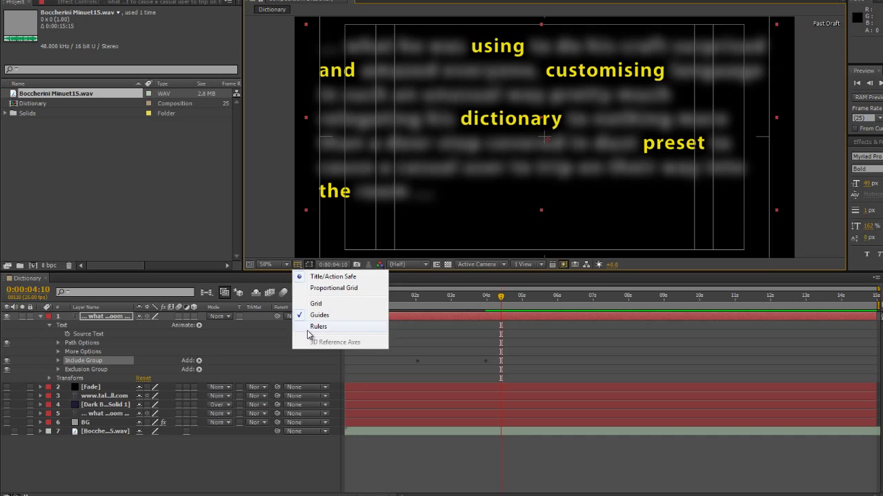
left_click(303, 329)
left_click_drag(249, 169, 348, 173)
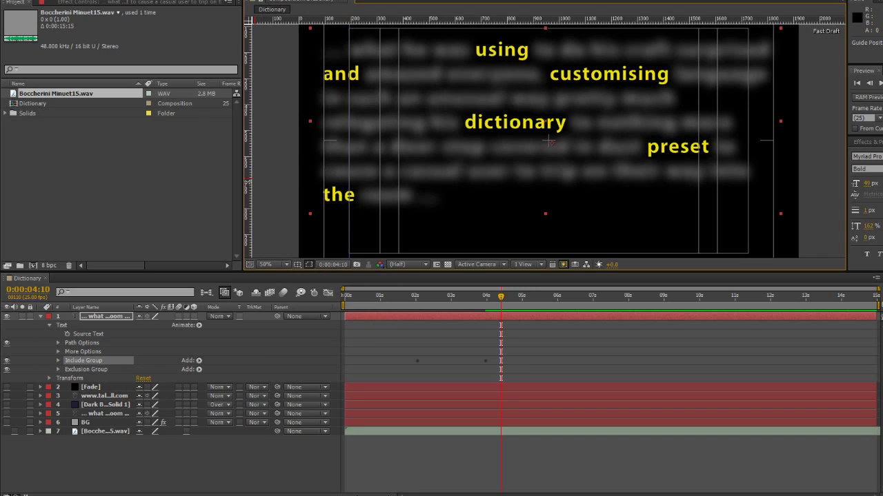
left_click_drag(249, 180, 748, 168)
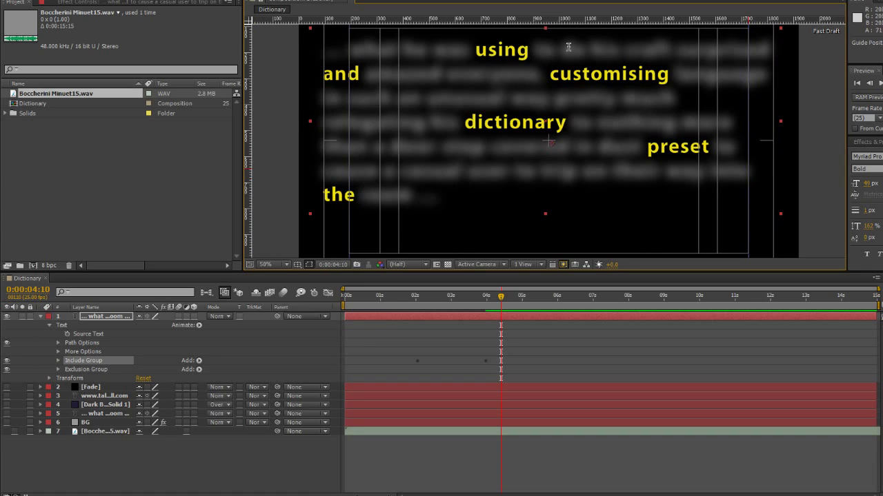
left_click_drag(570, 23, 573, 140)
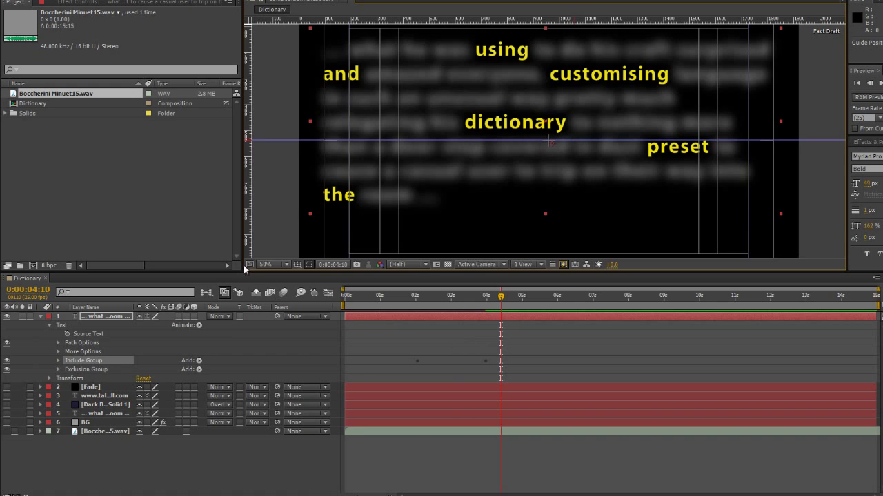
- Hide the rulers and the title/action safe margins in the composition view
left_click(297, 265)
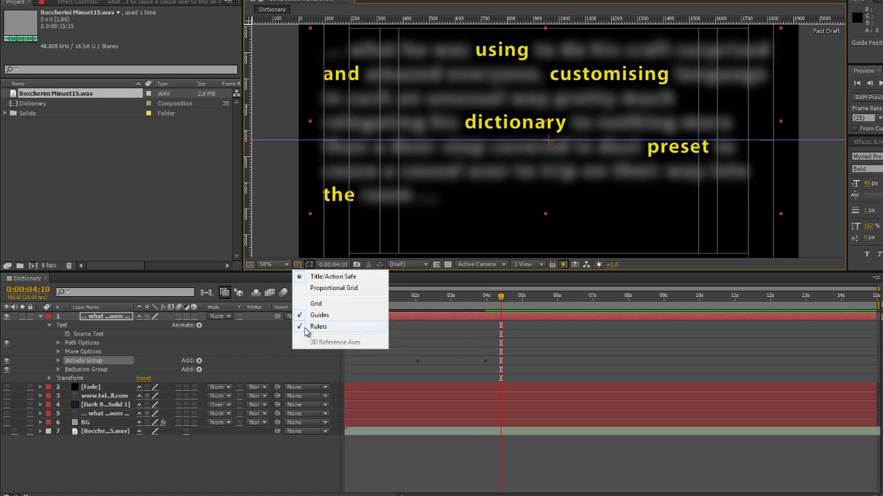
left_click(314, 326)
left_click(297, 265)
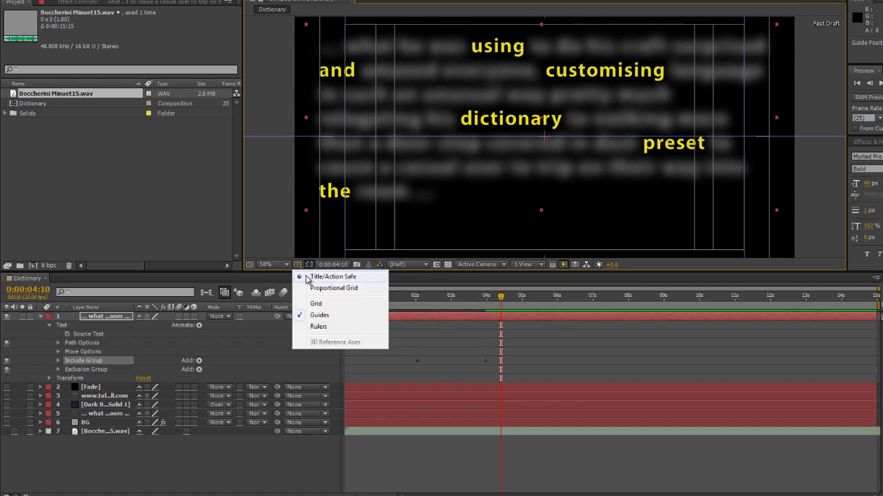
left_click(313, 278)
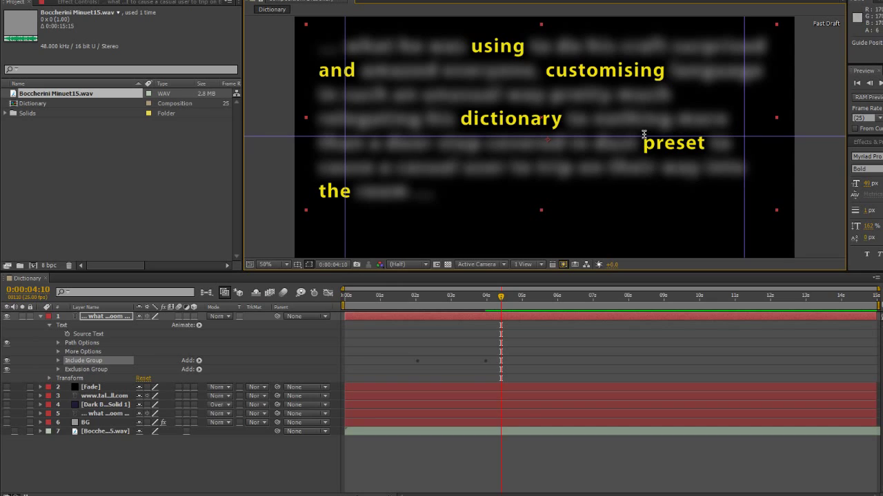
- Hide the guides in the composition view and show them again
left_click(297, 265)
left_click(318, 317)
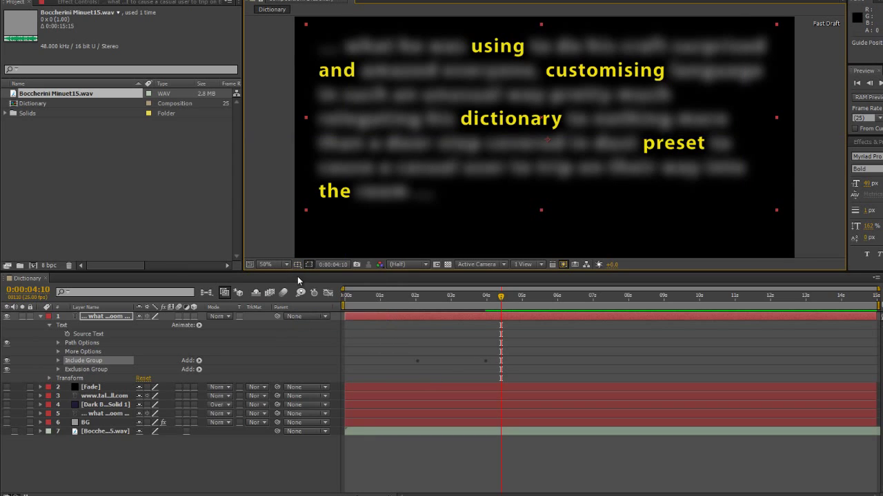
left_click(297, 265)
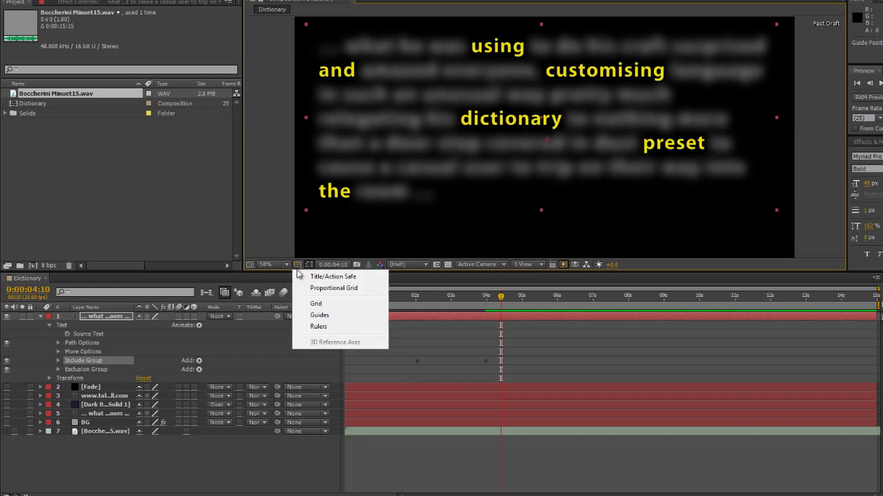
left_click(316, 317)
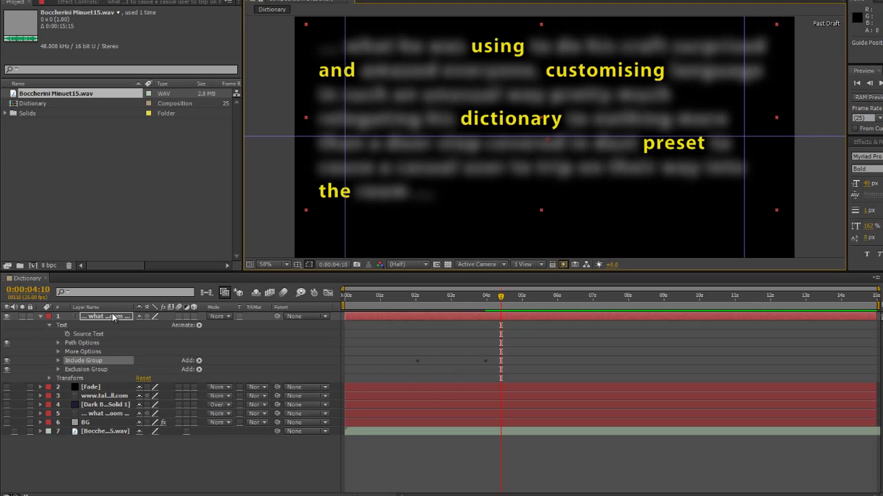
- Add a Position animator to the top text layer and rename it Using
left_click(108, 459)
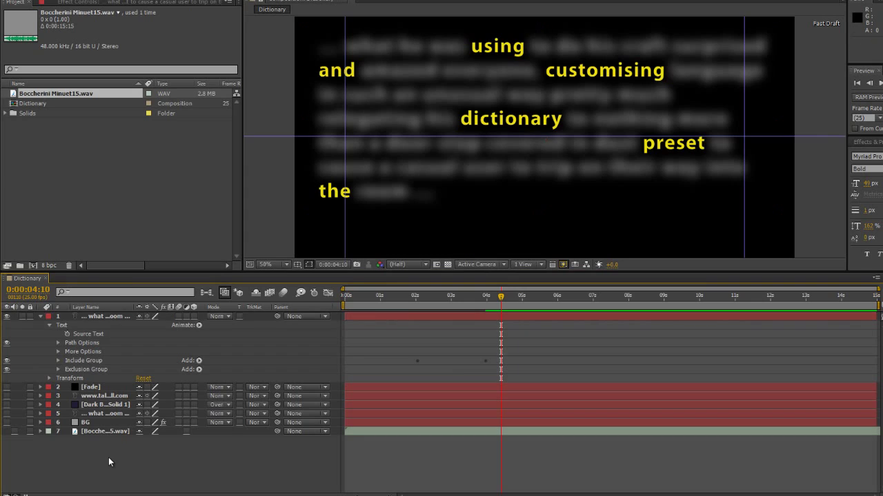
left_click(106, 327)
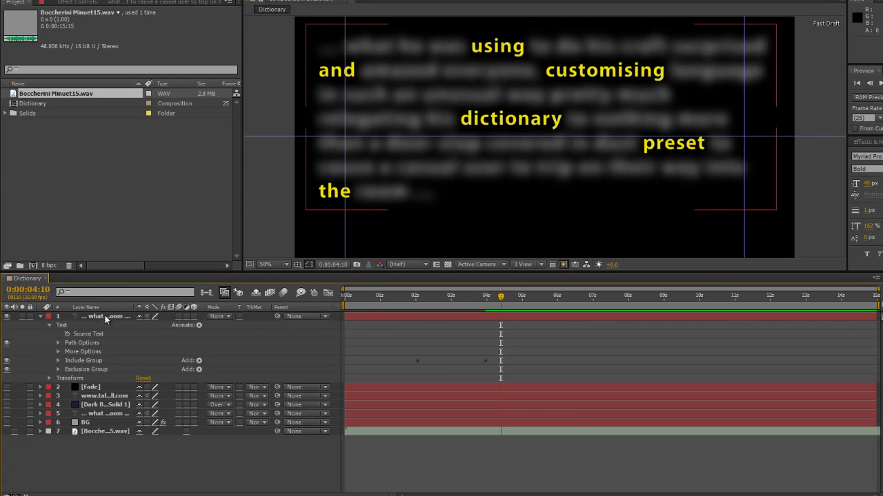
left_click(105, 316)
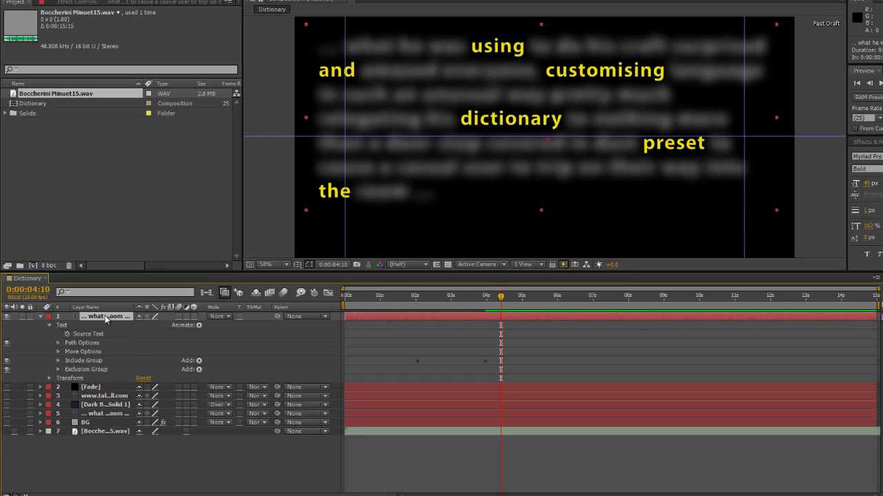
left_click(199, 326)
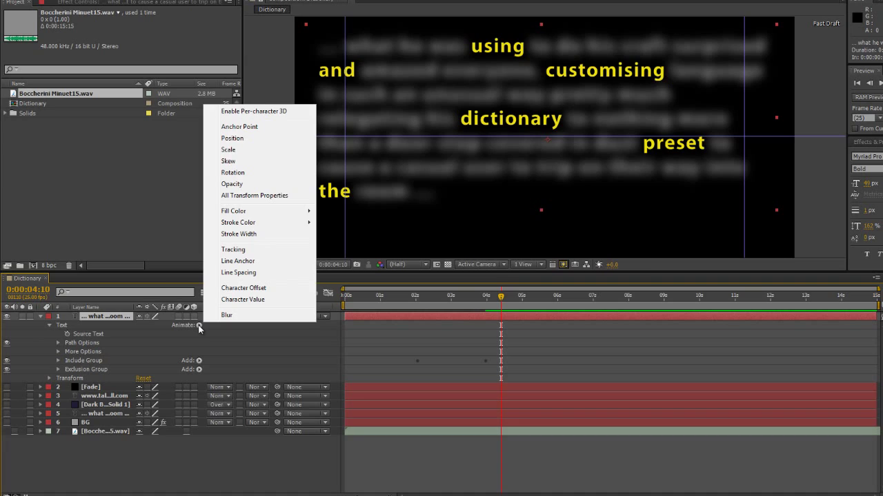
left_click(233, 139)
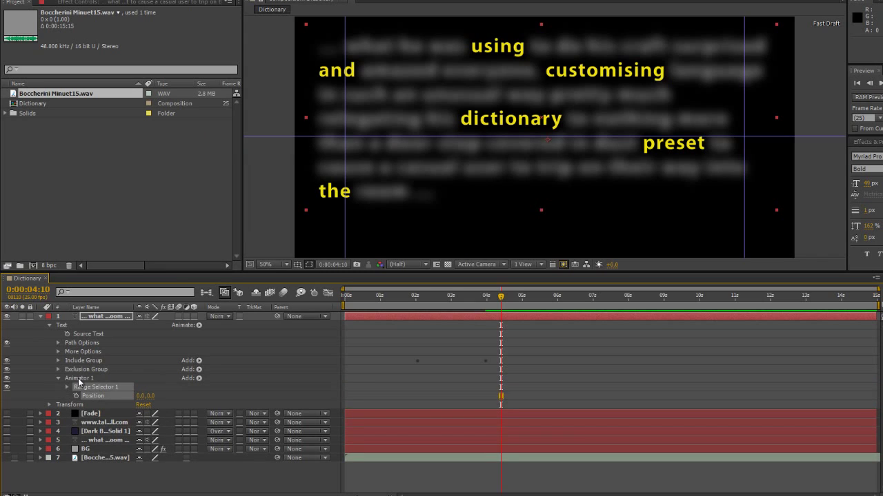
left_click(77, 379)
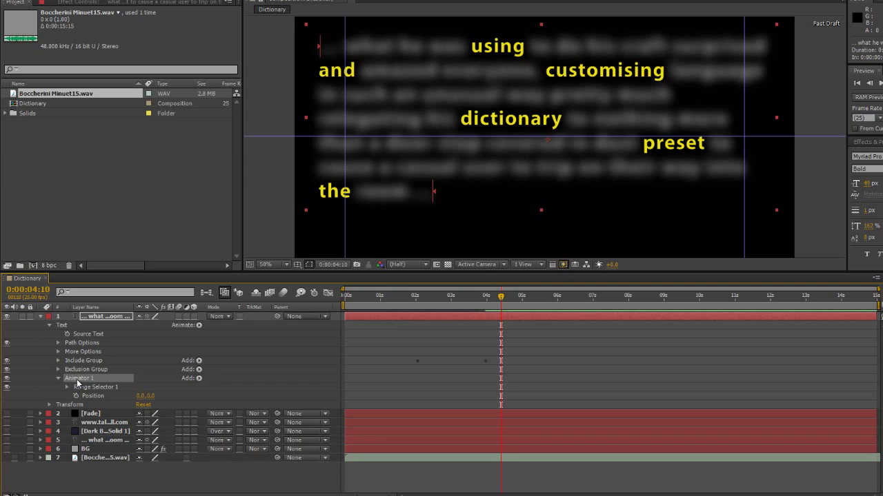
key("Return")
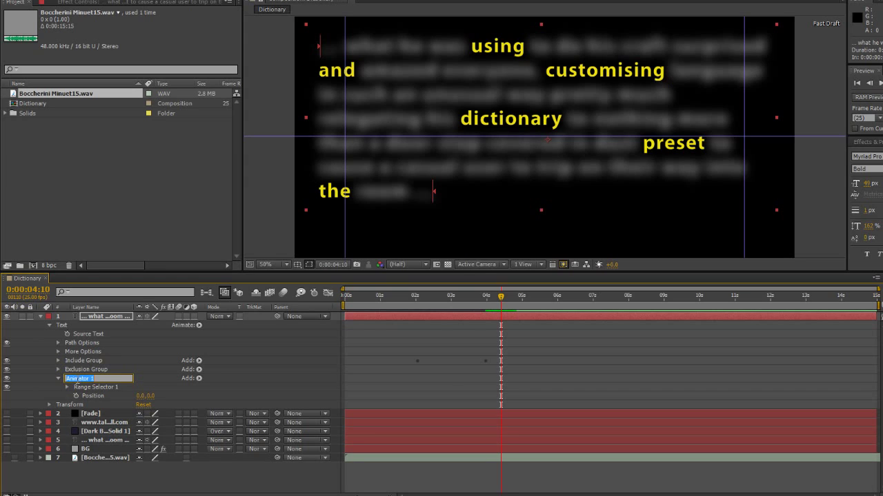
type("Using")
key("Return")
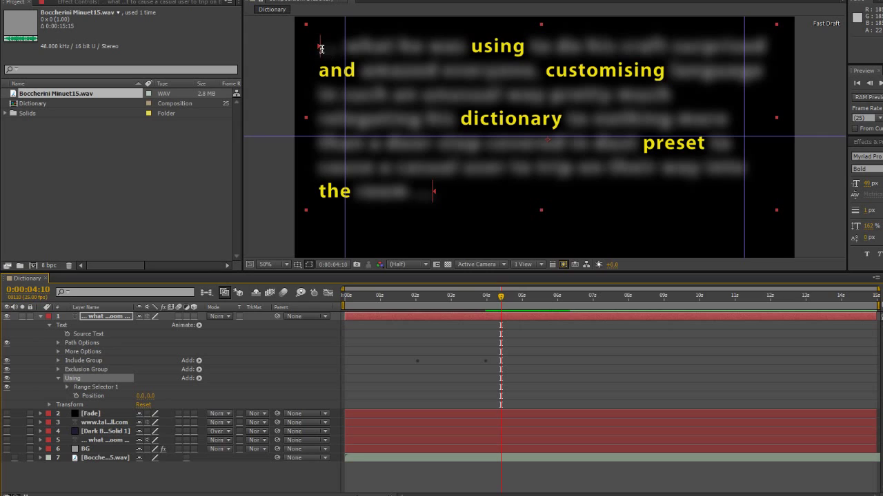
- Set the start and end of the Using animator's range selector to enclose only the word "using" in the first line
left_click(67, 387)
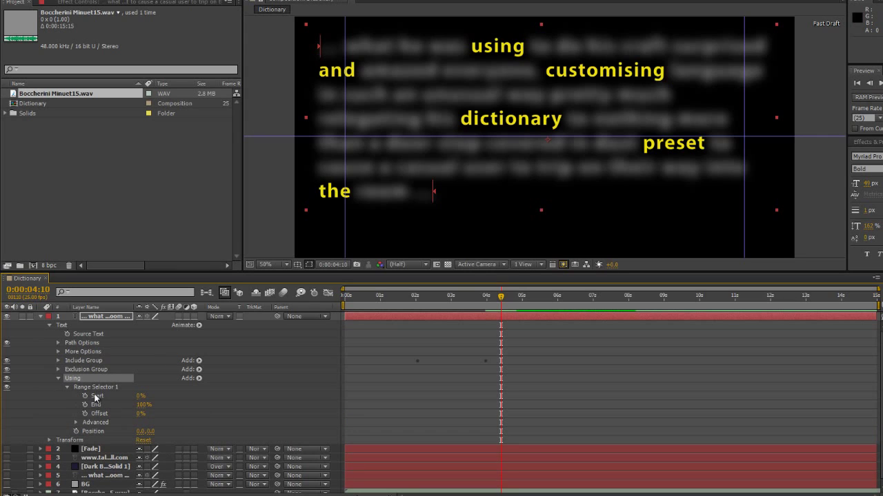
left_click(97, 396)
left_click(68, 387)
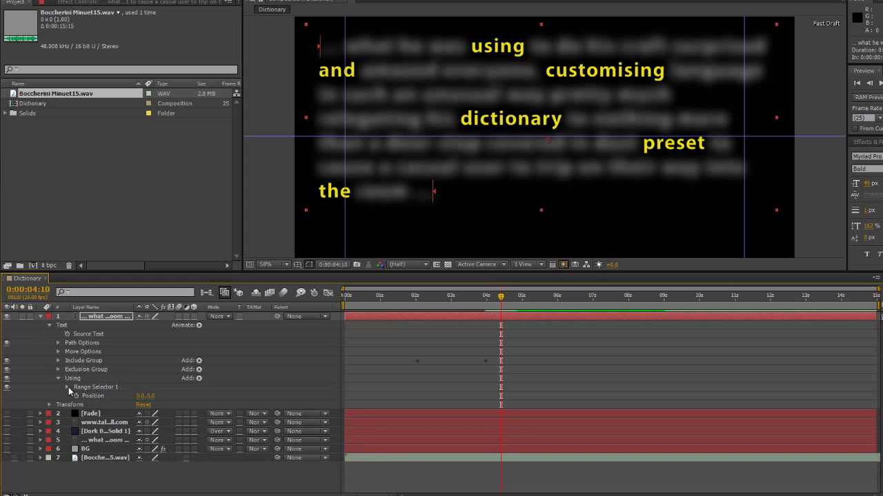
left_click(69, 378)
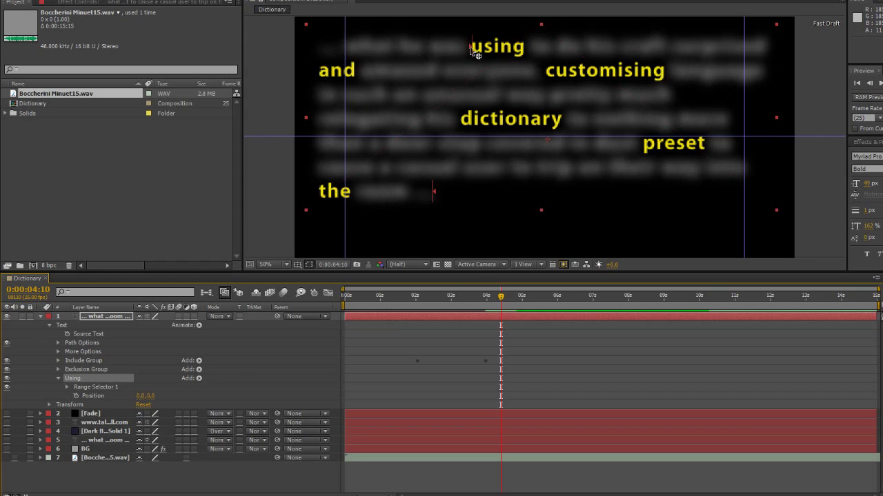
left_click(460, 160)
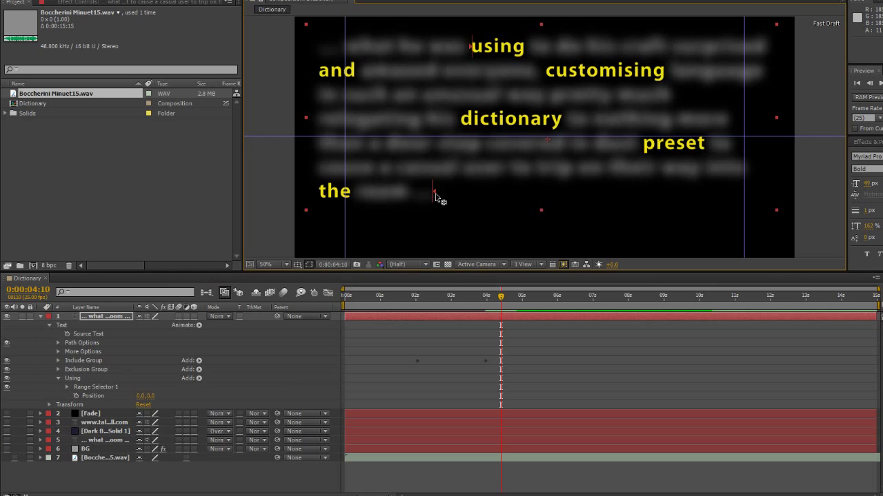
left_click_drag(527, 52, 525, 54)
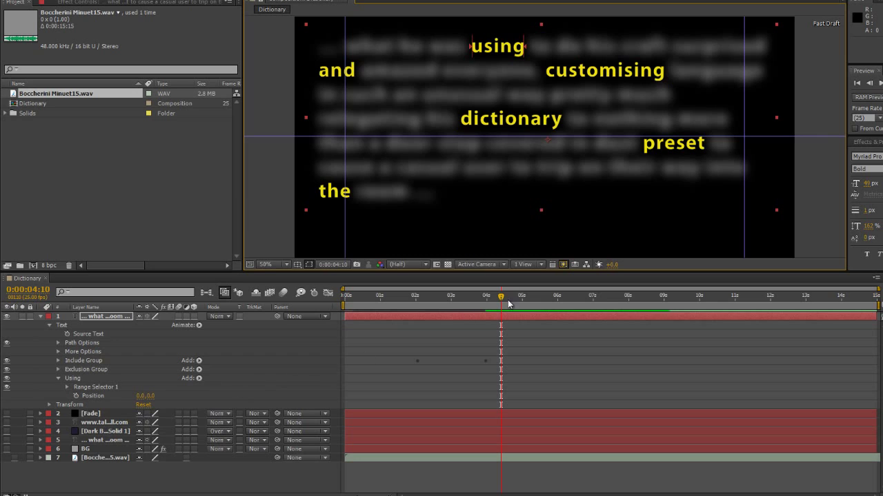
- At 0:00:05:00, set the Using animator's Position to -490, 320 and collapse its group
left_click_drag(501, 297, 522, 298)
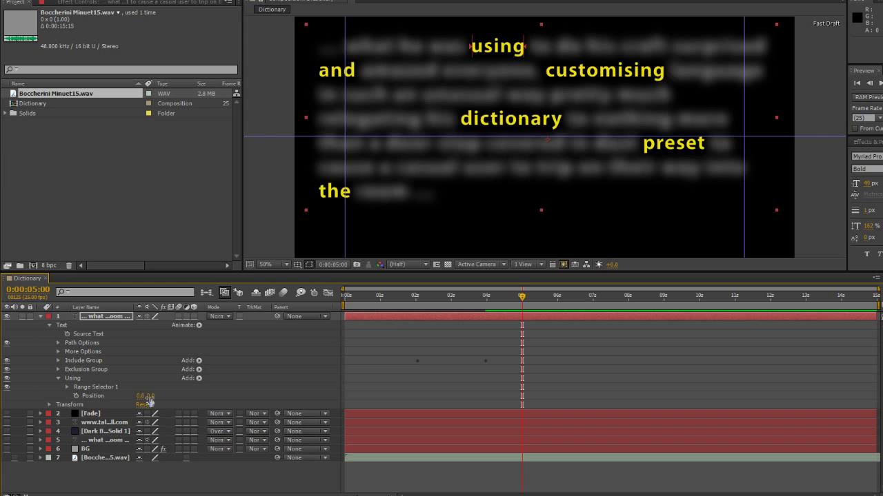
left_click_drag(150, 399, 116, 399)
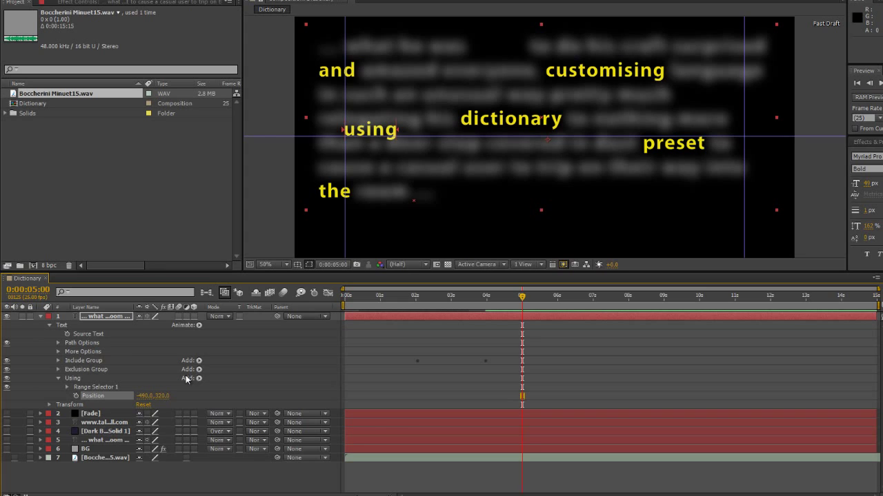
left_click(99, 318)
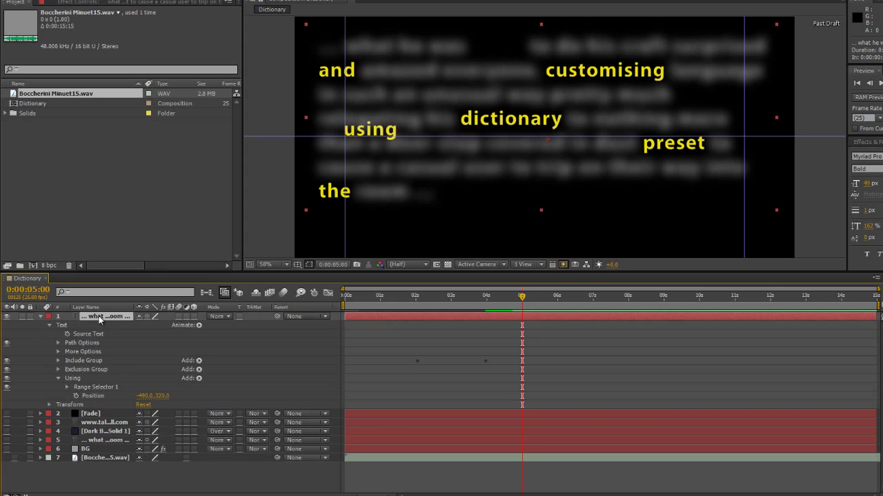
left_click(57, 377)
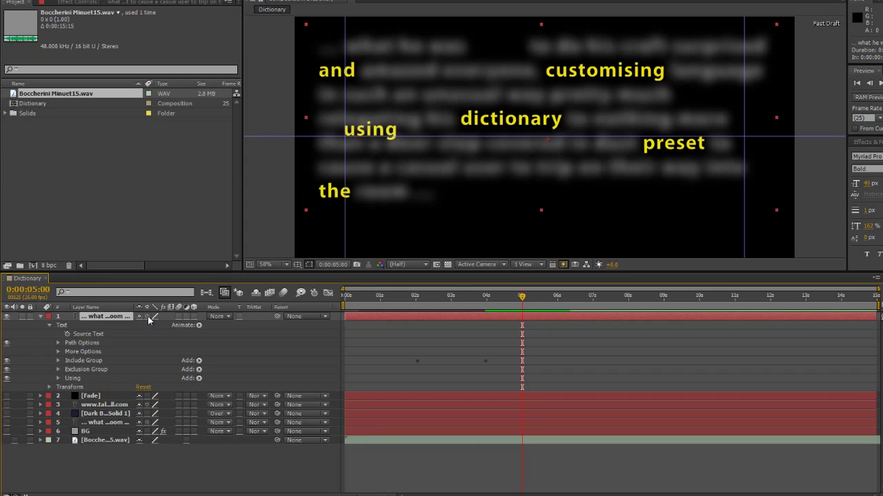
- Add another Position animator to the top text layer and rename it "and"
left_click(198, 325)
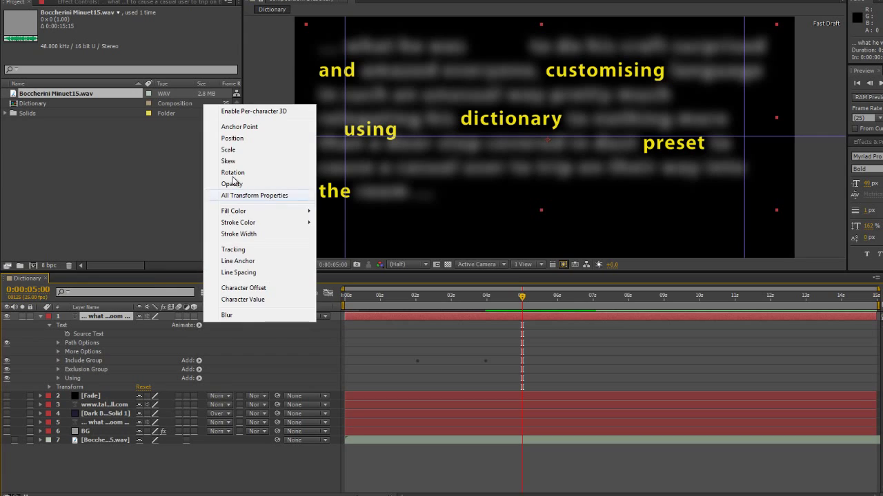
left_click(238, 140)
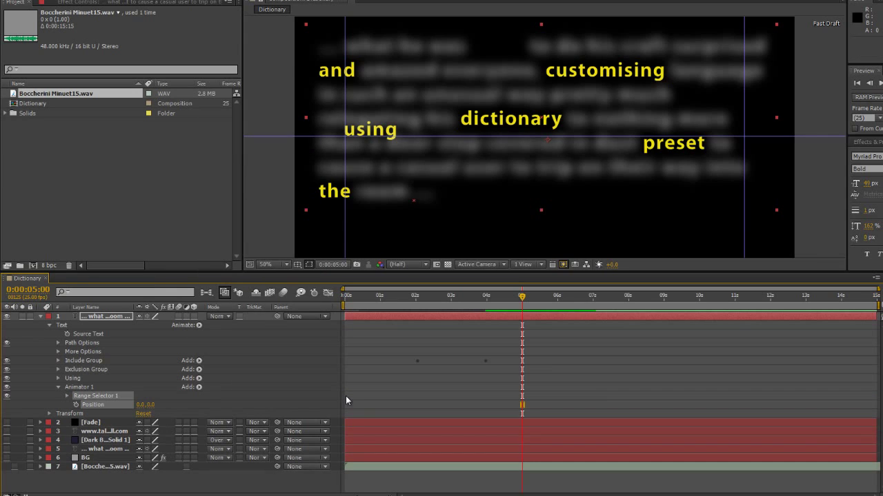
left_click(83, 388)
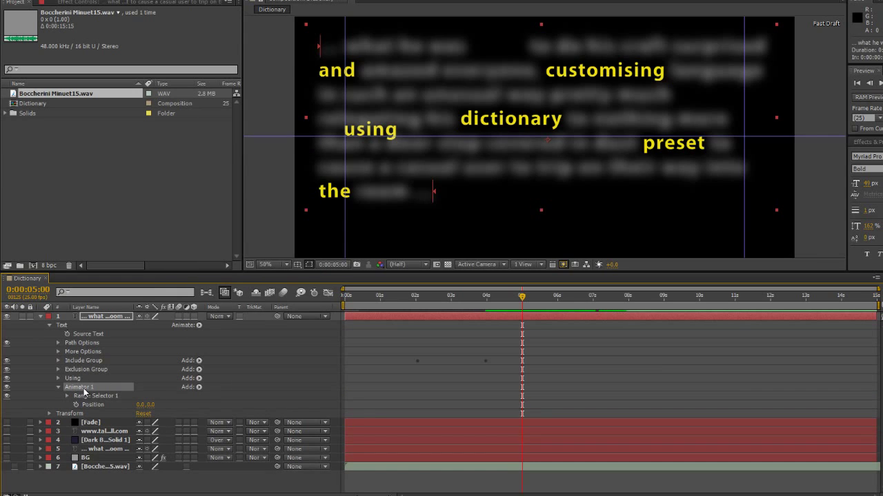
key("Return")
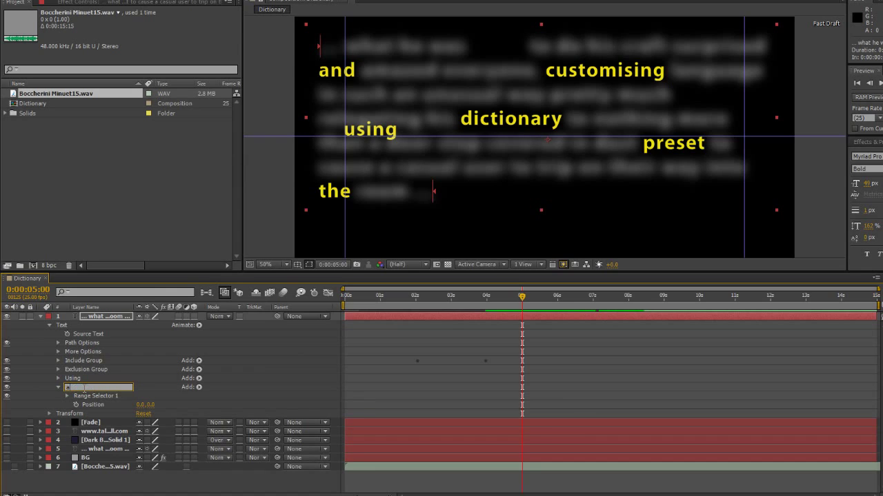
type("and")
key("Return")
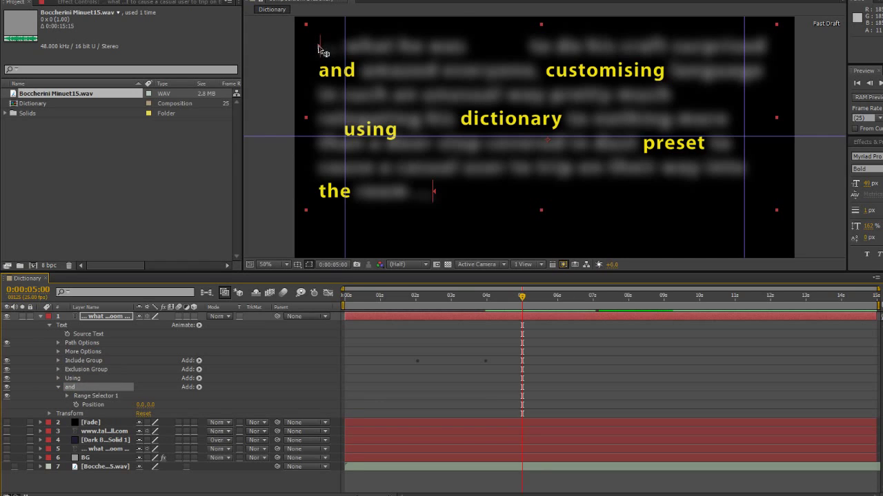
- Enclose only the word "and" in the second line with the "and" animator's range selector and set its Position to 322, 230
left_click_drag(317, 61, 318, 70)
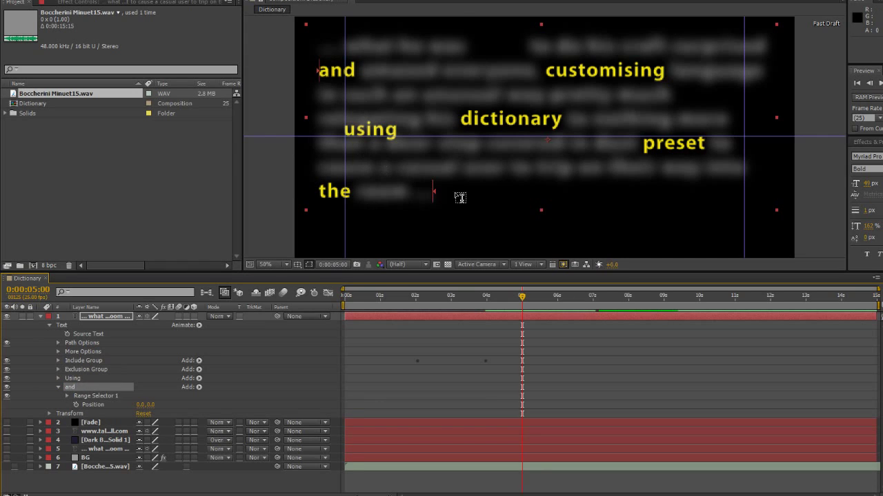
left_click_drag(442, 196, 353, 78)
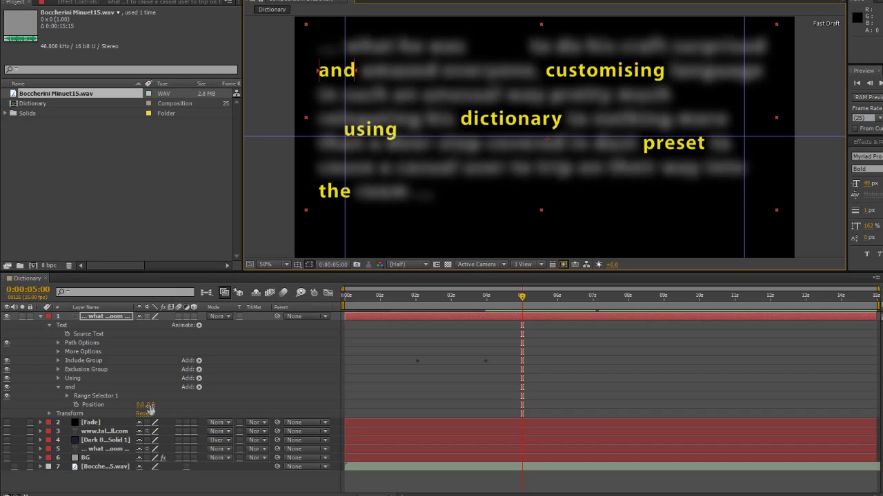
left_click_drag(150, 408, 164, 405)
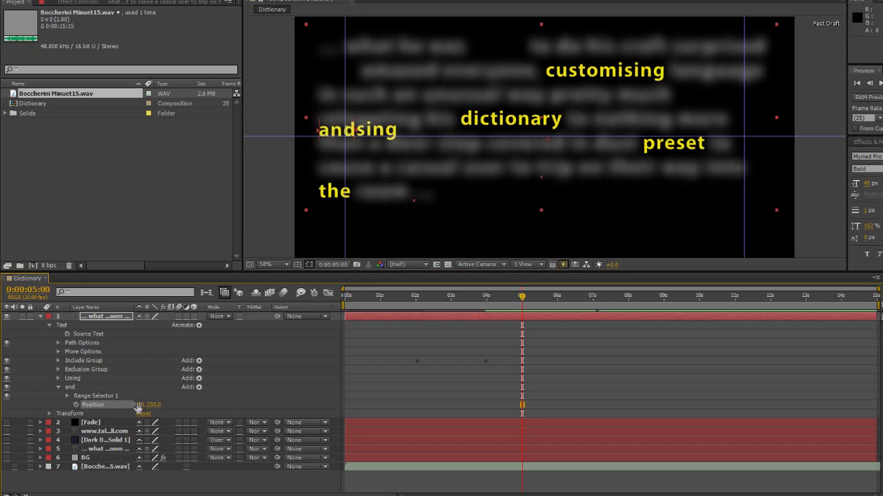
left_click_drag(141, 405, 185, 406)
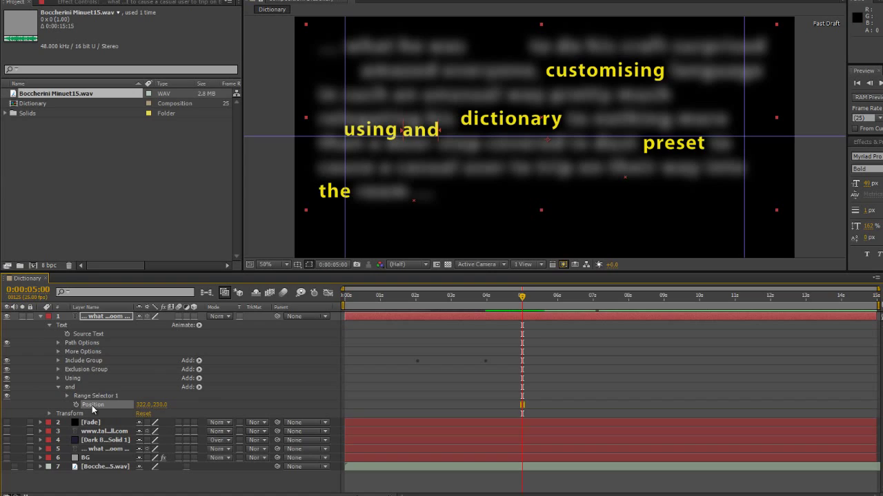
- Enable keyframing for the Position of both the Using and "and" animators at 0:00:05:00
left_click(59, 378)
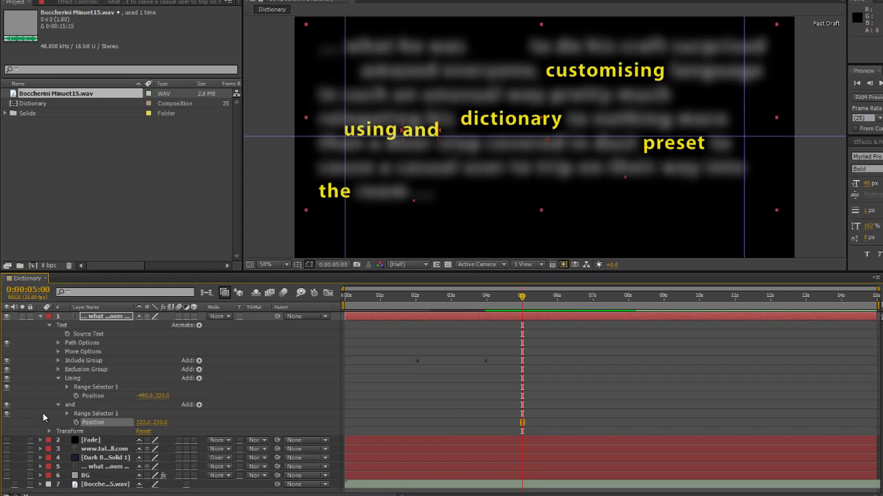
left_click(76, 422)
left_click(76, 396)
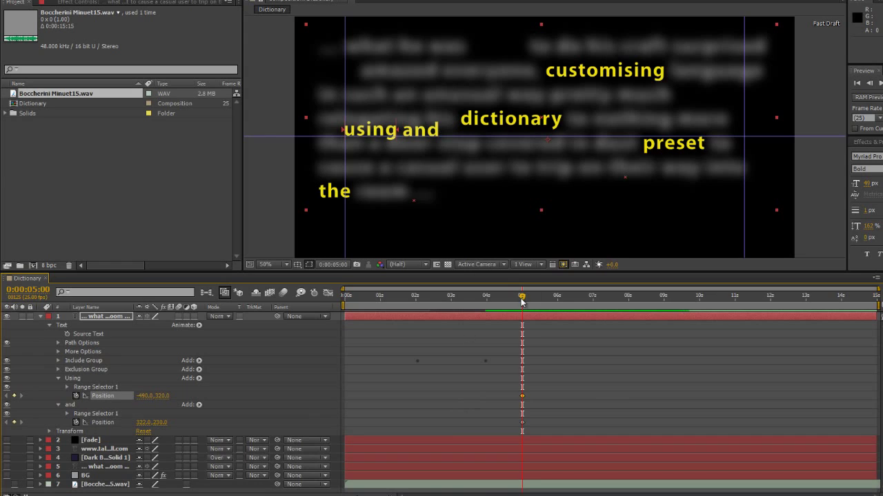
- At 0:00:02:24, reset the Position of the Using and "and" animators, and scrub to 0:00:05:02 to preview the movement
left_click_drag(522, 301, 449, 301)
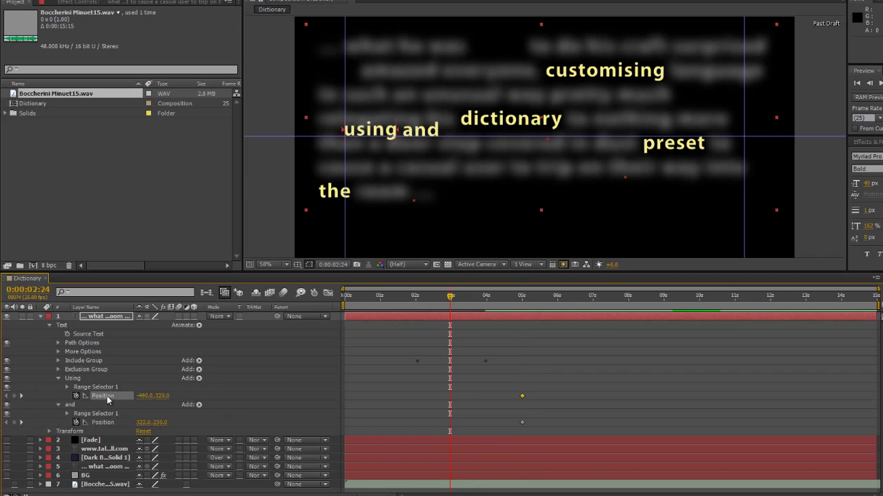
right_click(109, 398)
left_click(132, 469)
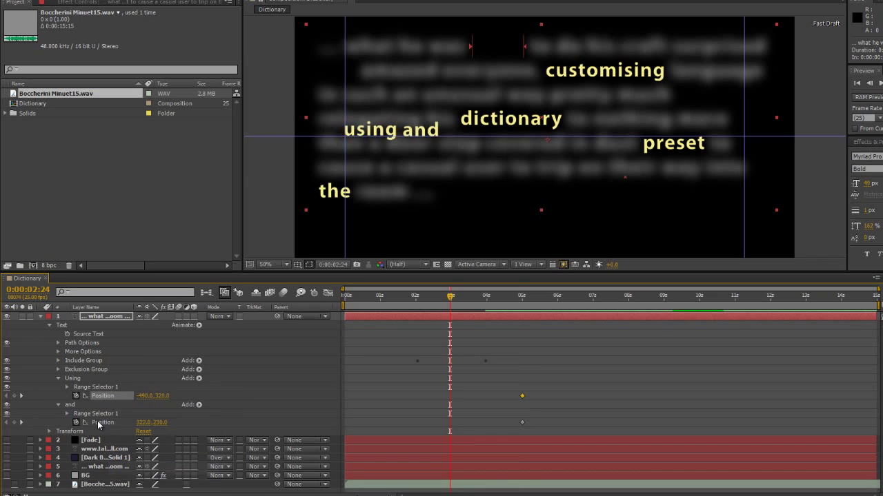
right_click(100, 423)
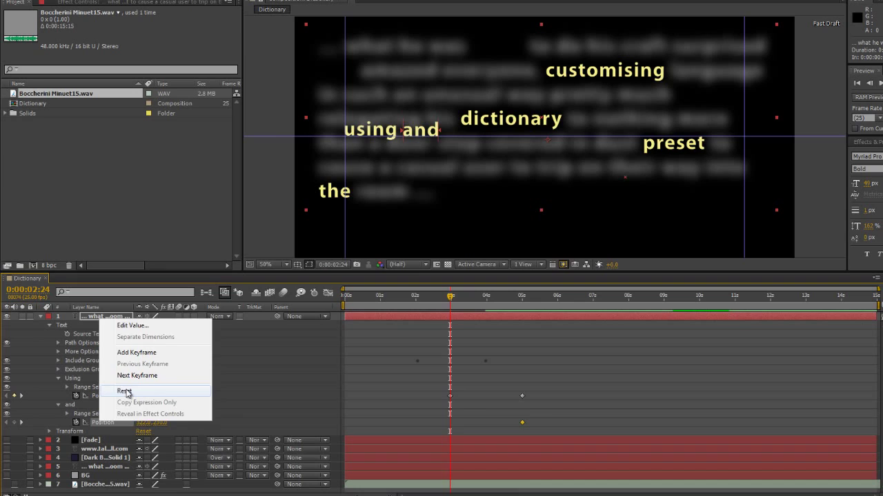
left_click(126, 391)
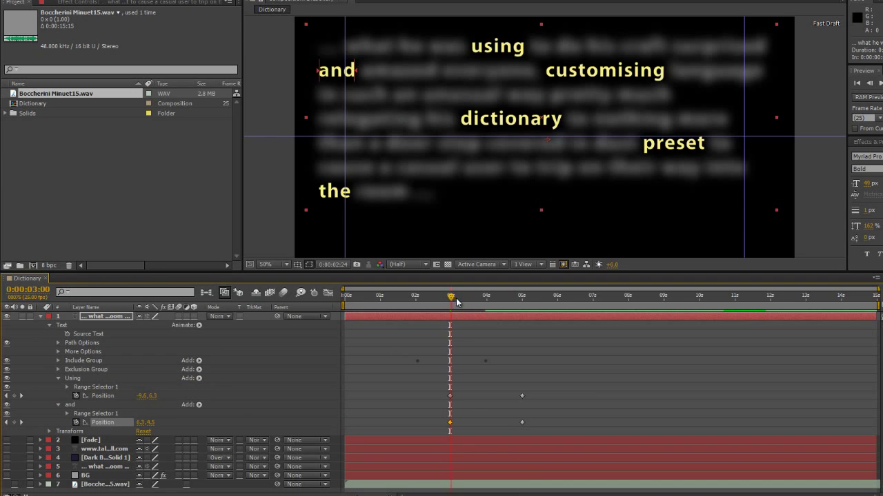
left_click_drag(452, 301, 524, 316)
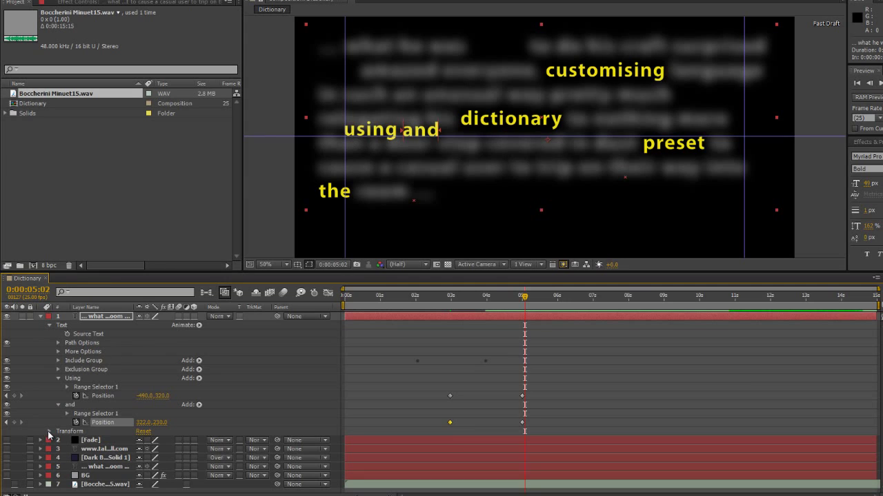
- Try scaling the whole top text layer to 117%, undo it, and try out the layer's Opacity before collapsing its Transform group
left_click(49, 431)
scroll(208, 427, "down", 2)
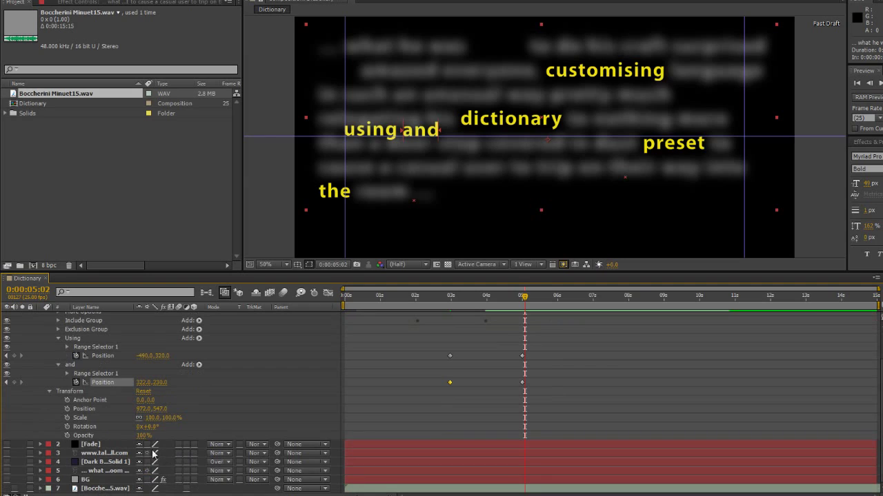
mouse_move(165, 418)
left_mouse_down()
mouse_move(185, 417)
mouse_move(176, 419)
left_mouse_up()
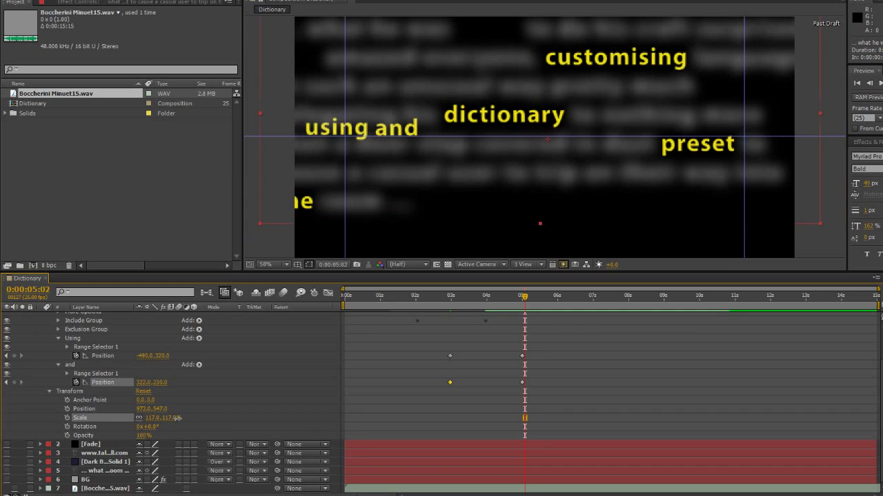
key("ctrl+z")
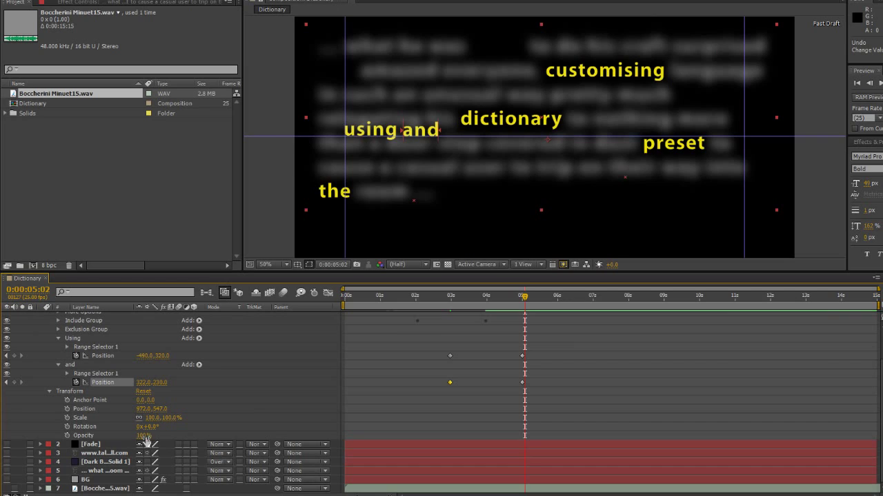
mouse_move(142, 435)
left_mouse_down()
mouse_move(105, 437)
mouse_move(153, 437)
left_mouse_up()
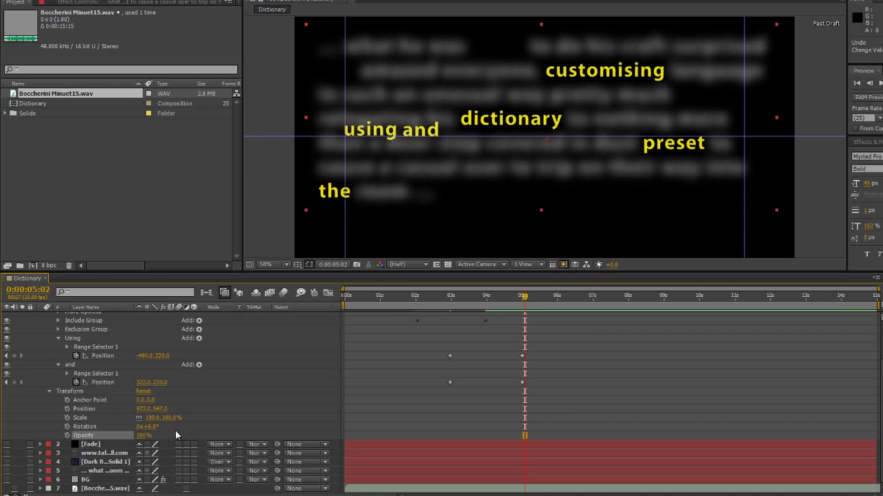
left_click(49, 391)
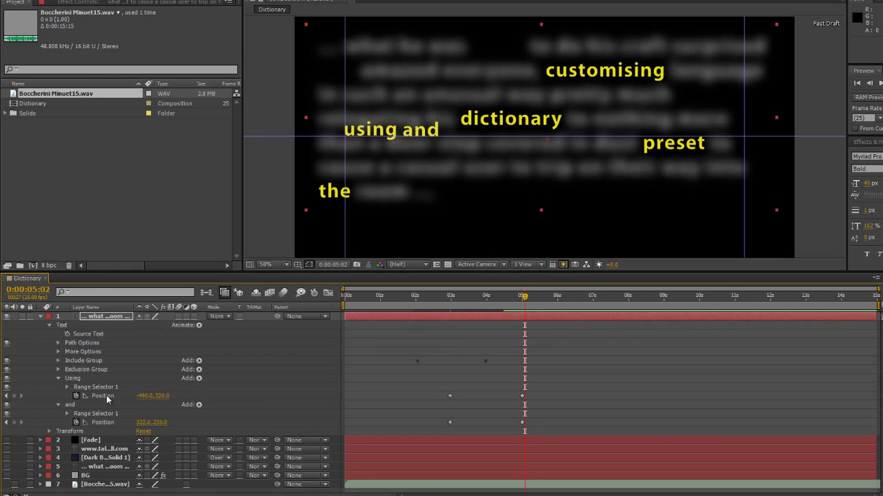
- Temporarily switch off the Exclusion Group, Using and "and" animators to compare their effects, and switch all three back on
left_click(69, 361)
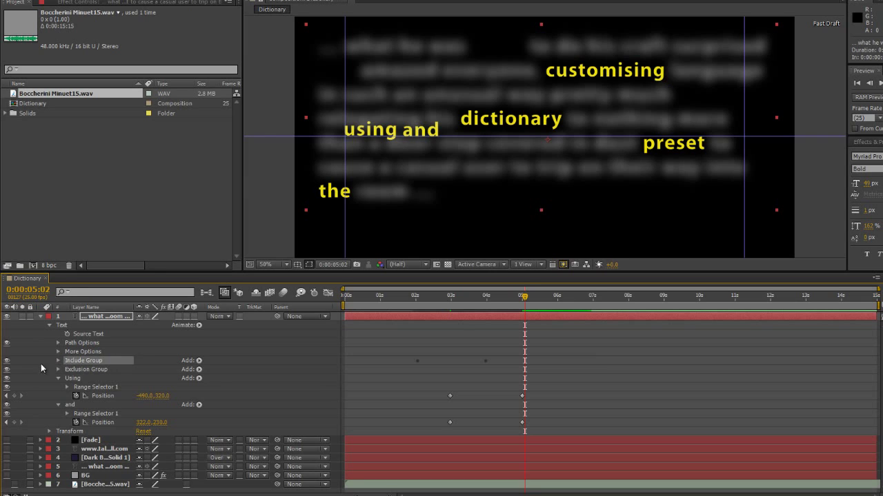
left_click(7, 374)
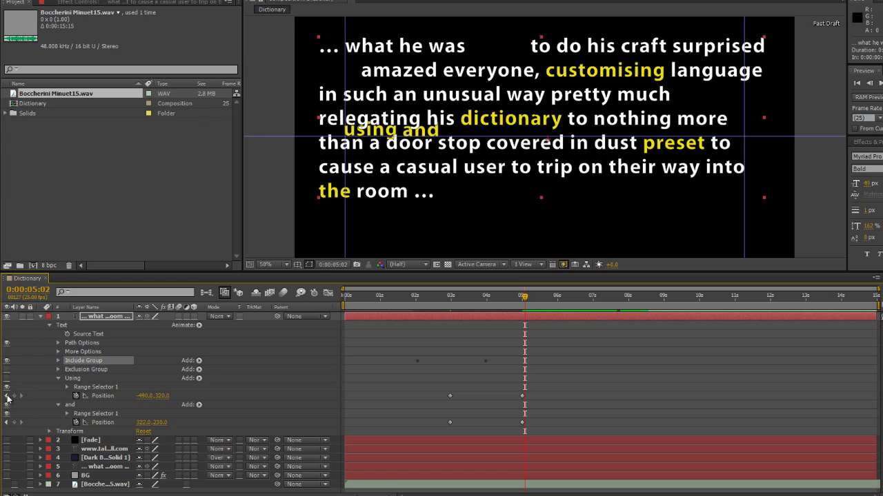
left_click(7, 405)
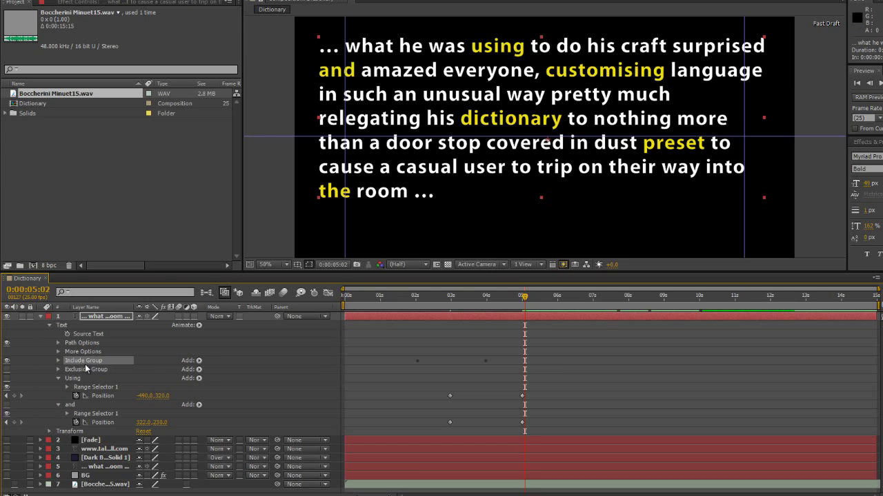
left_click(7, 371)
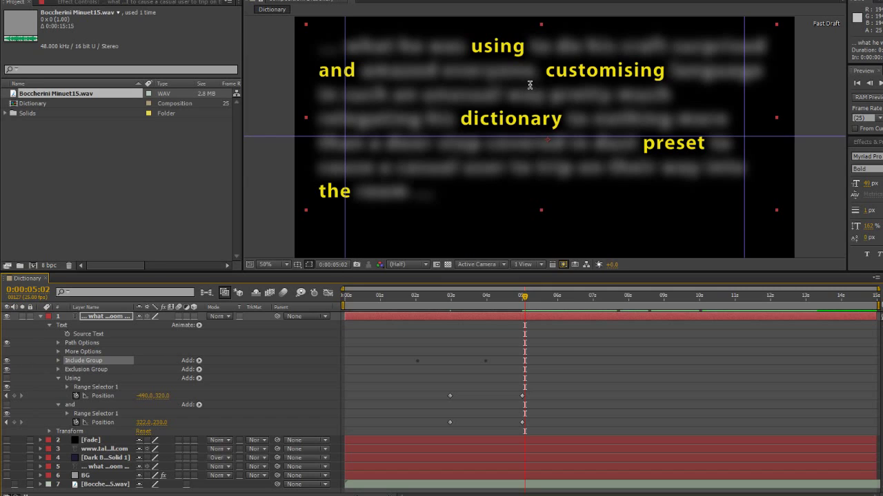
left_click(7, 378)
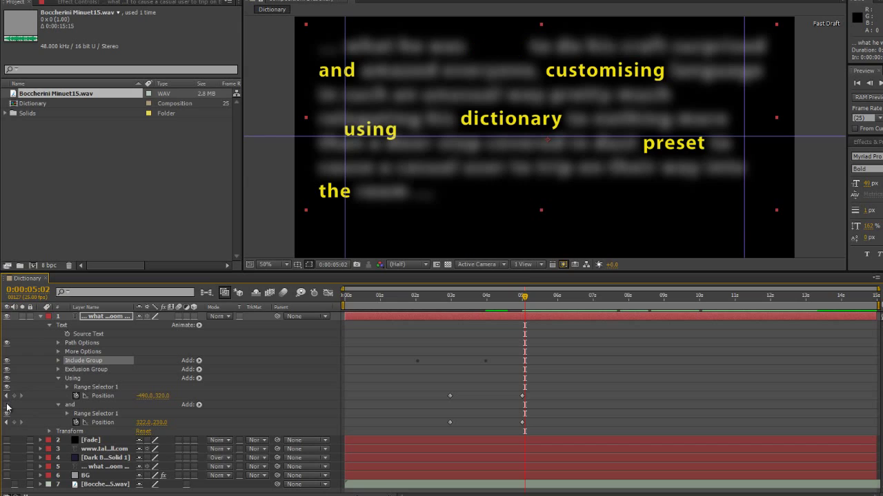
left_click(6, 404)
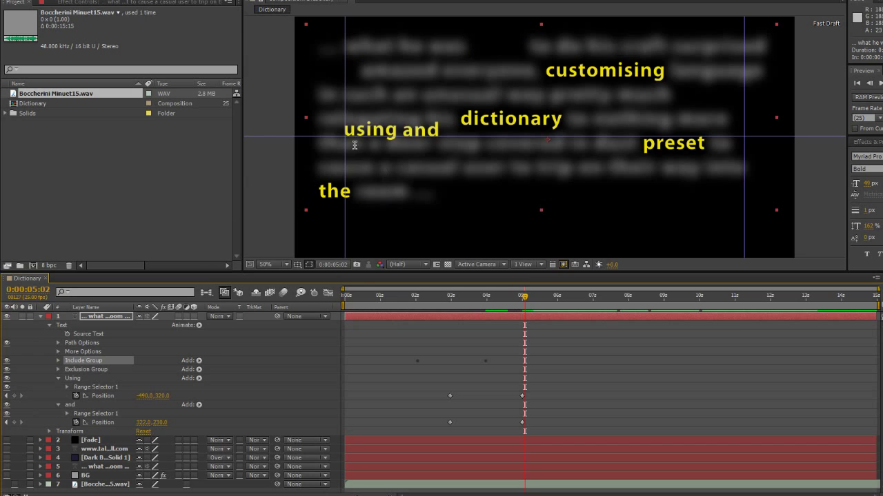